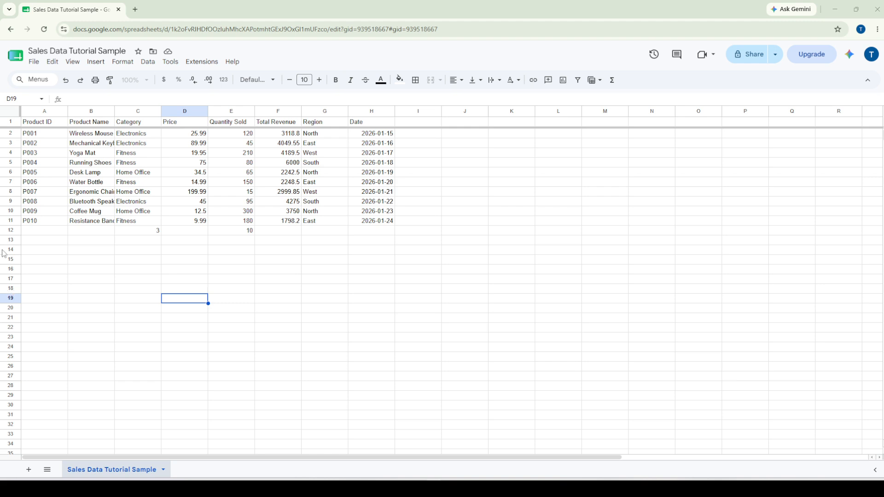
Step: Examine the COUNTIF formula in E12 and the Quantity Sold range E2:E11 it counts
{"action": "left_click", "coordinate": [225, 234]}
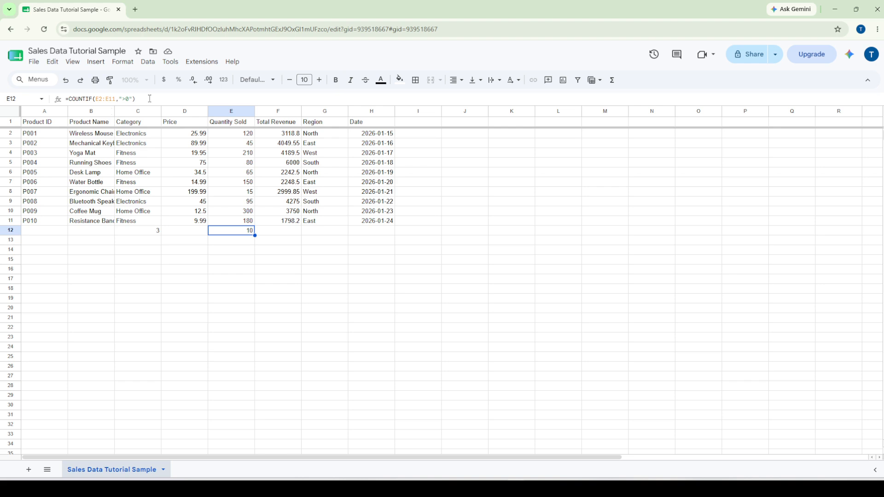
{"action": "left_click_drag", "start_coordinate": [150, 98], "coordinate": [68, 92]}
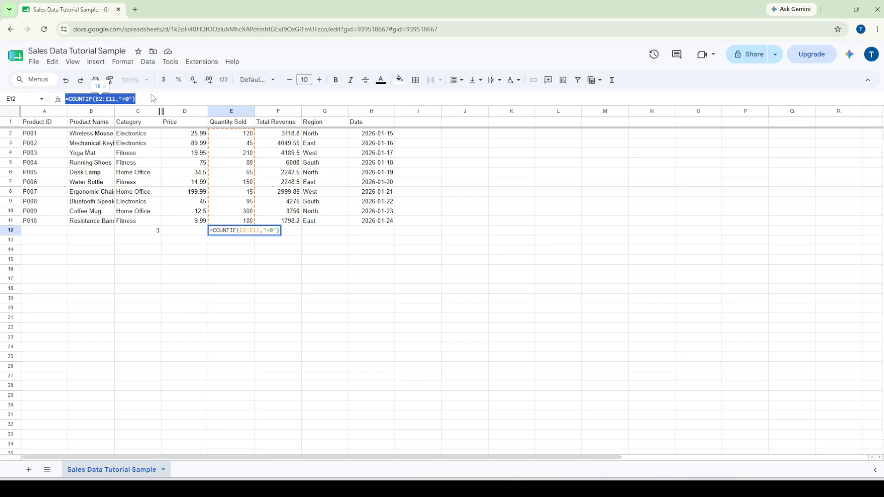
{"action": "left_click", "coordinate": [265, 253]}
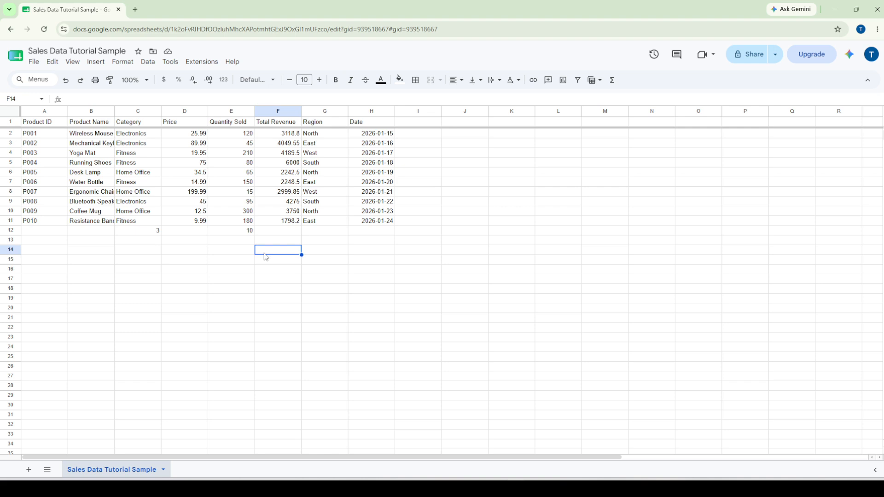
{"action": "left_click", "coordinate": [251, 233]}
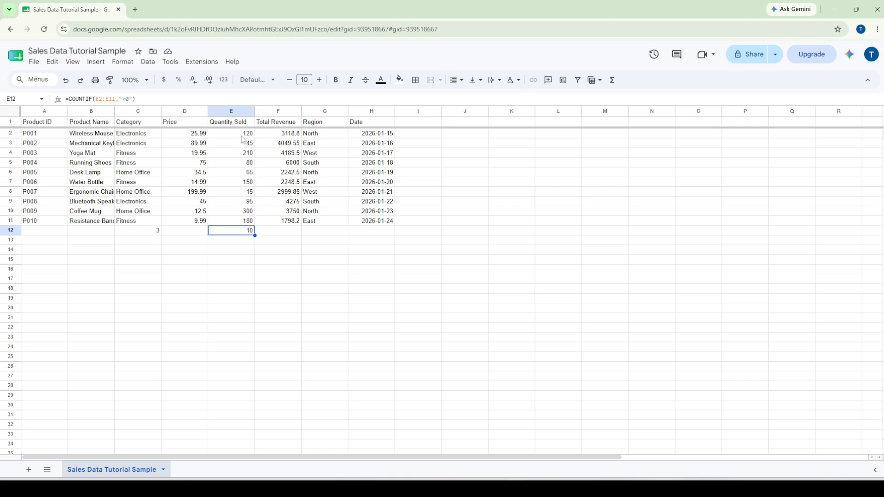
{"action": "left_click_drag", "start_coordinate": [242, 136], "coordinate": [244, 222]}
{"action": "left_click", "coordinate": [278, 271]}
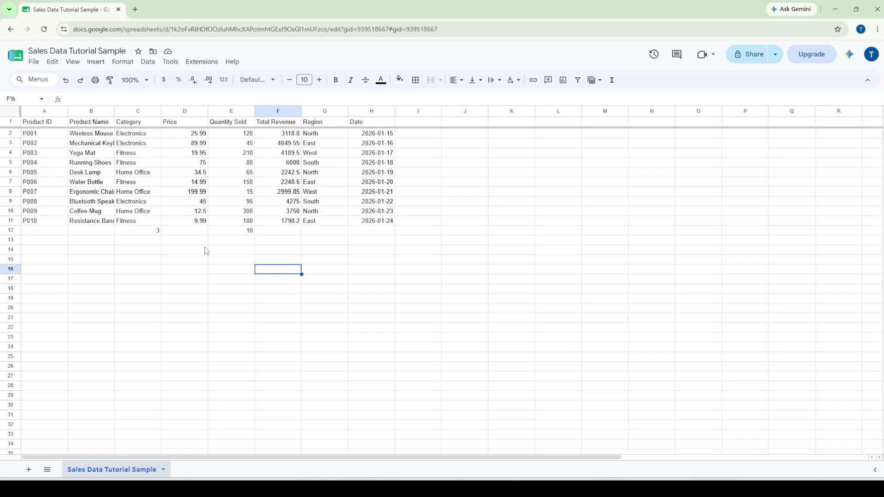
Step: Examine the Category range C2:C11 and the COUNTIF formula in C12 that counts Electronics
{"action": "left_click", "coordinate": [131, 137]}
{"action": "left_click_drag", "start_coordinate": [131, 137], "coordinate": [132, 224]}
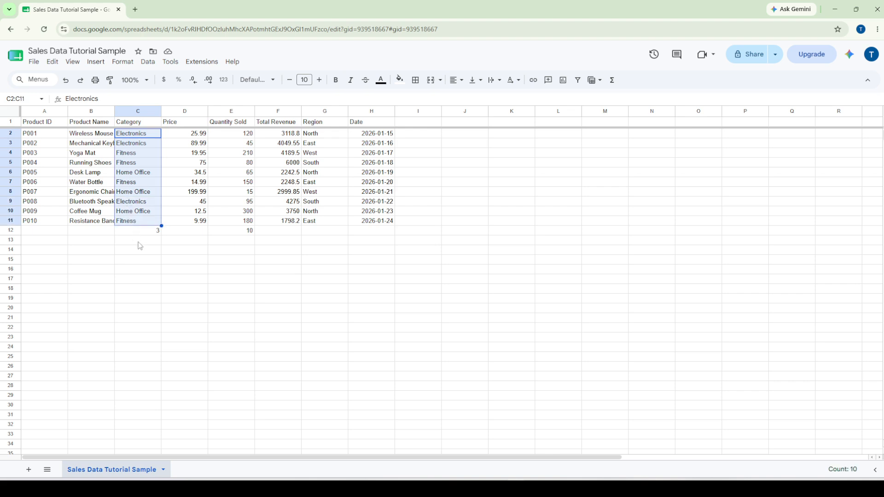
{"action": "left_click", "coordinate": [154, 272]}
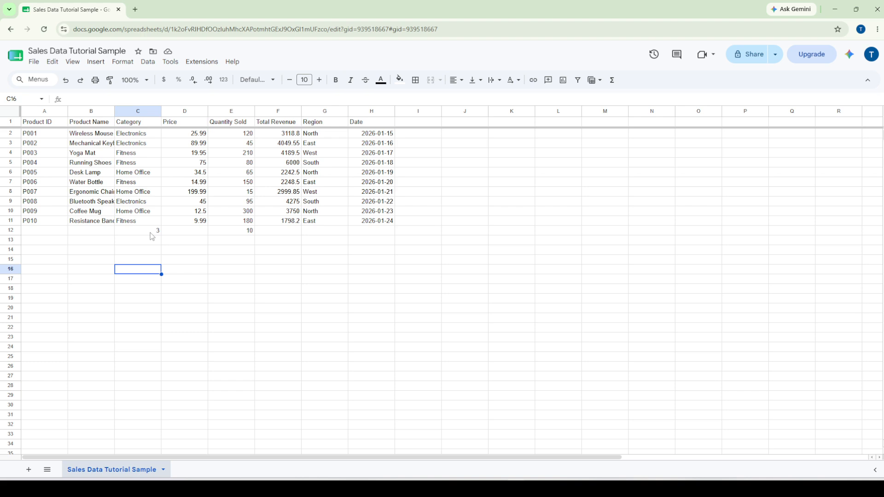
{"action": "left_click", "coordinate": [152, 232]}
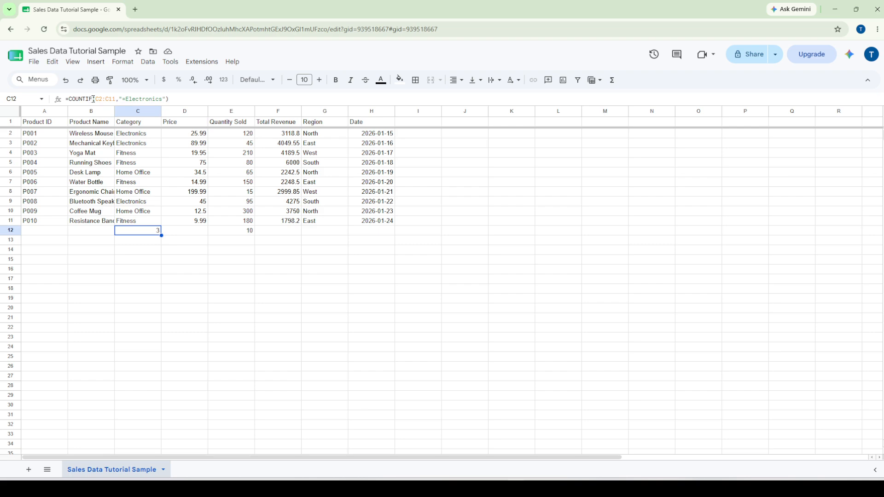
{"action": "left_click", "coordinate": [158, 287]}
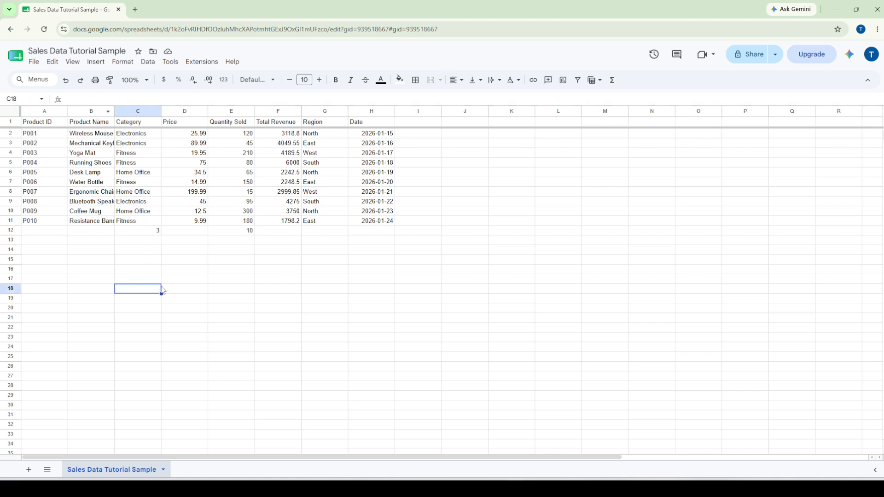
Step: Count the product names in B12 with the formula =COUNTA(B2:B11)
{"action": "left_click", "coordinate": [83, 230]}
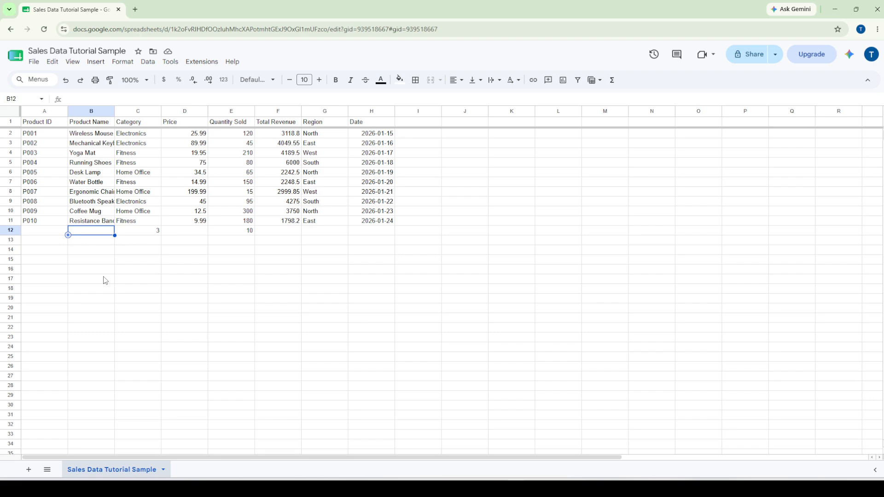
{"action": "type", "text": "="}
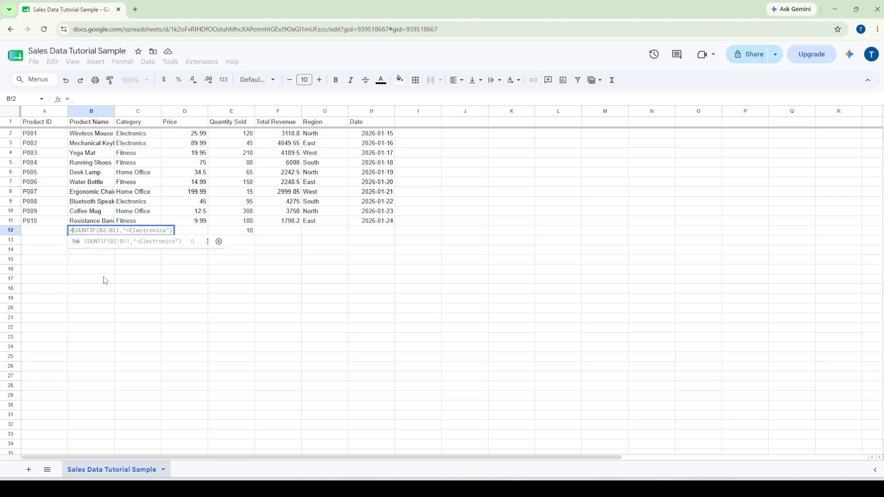
{"action": "type", "text": "Count"}
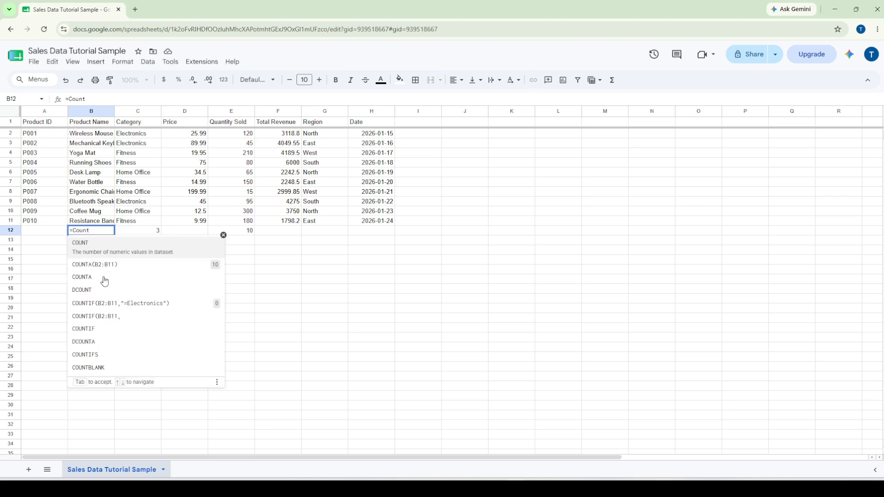
{"action": "left_click", "coordinate": [91, 261]}
{"action": "left_click", "coordinate": [106, 251]}
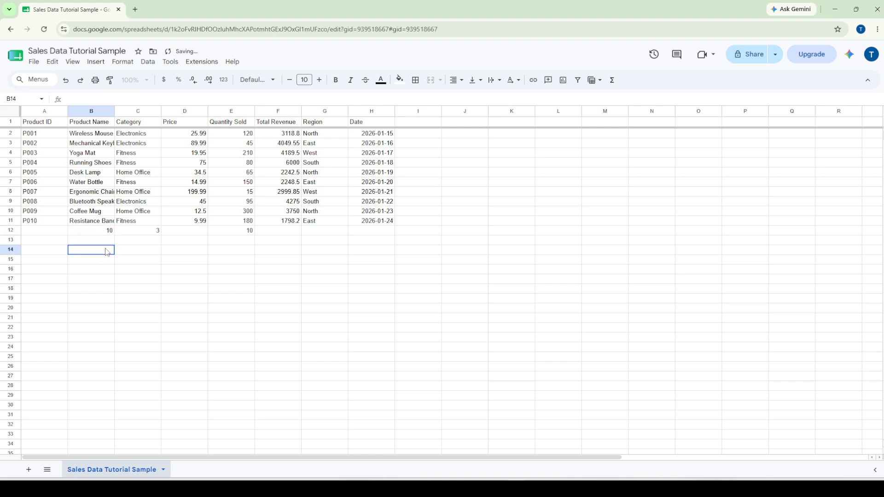
Step: Review the counting formulas in B12, C12 and E12, along with the Category range C2:C11
{"action": "left_click", "coordinate": [99, 232]}
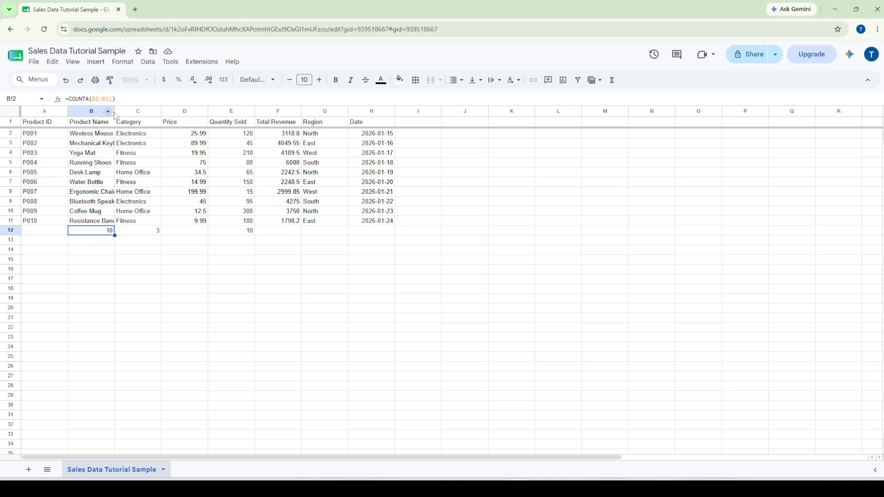
{"action": "left_click_drag", "start_coordinate": [137, 99], "coordinate": [65, 99]}
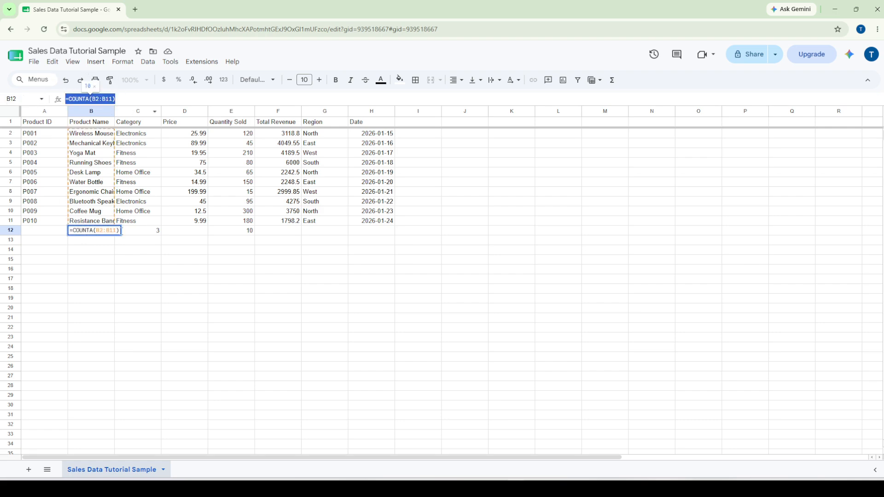
{"action": "left_click", "coordinate": [159, 260]}
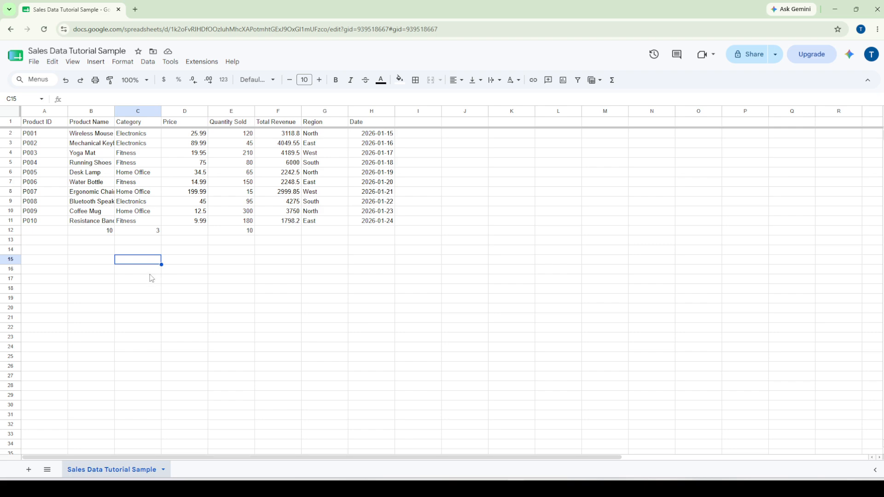
{"action": "left_click", "coordinate": [152, 232]}
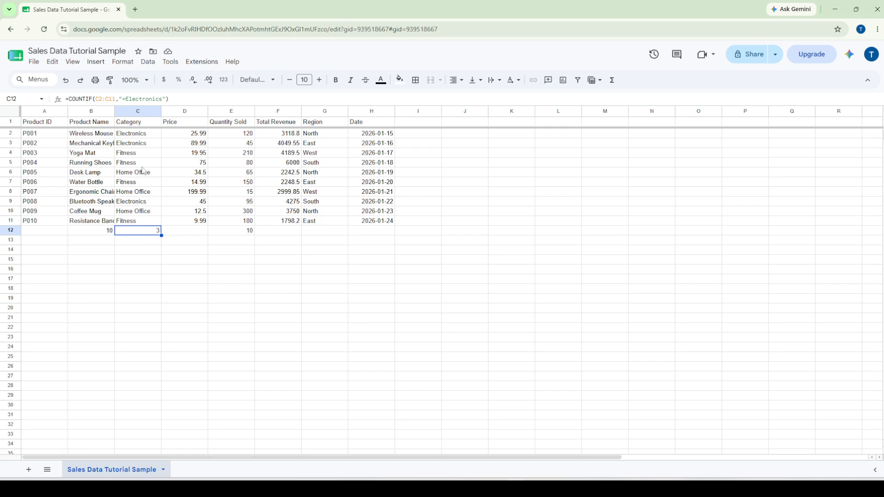
{"action": "left_click_drag", "start_coordinate": [140, 136], "coordinate": [143, 223]}
{"action": "left_click", "coordinate": [144, 273]}
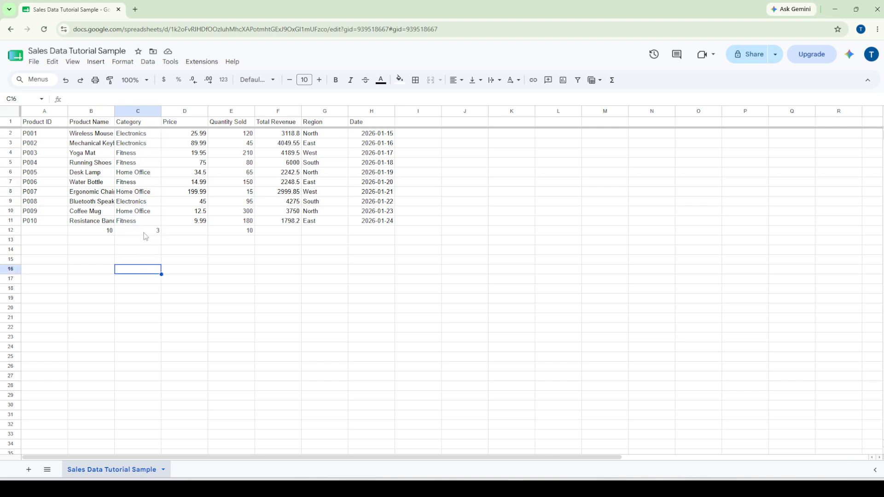
{"action": "left_click", "coordinate": [144, 233]}
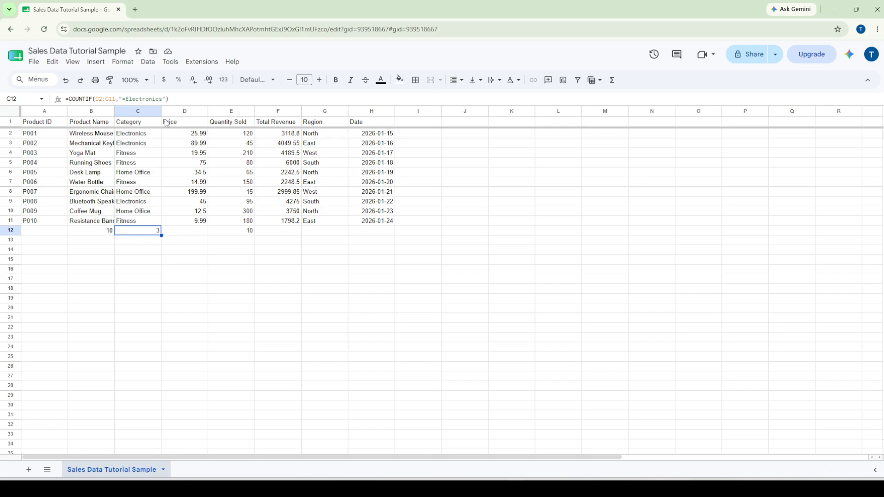
{"action": "left_click", "coordinate": [245, 233]}
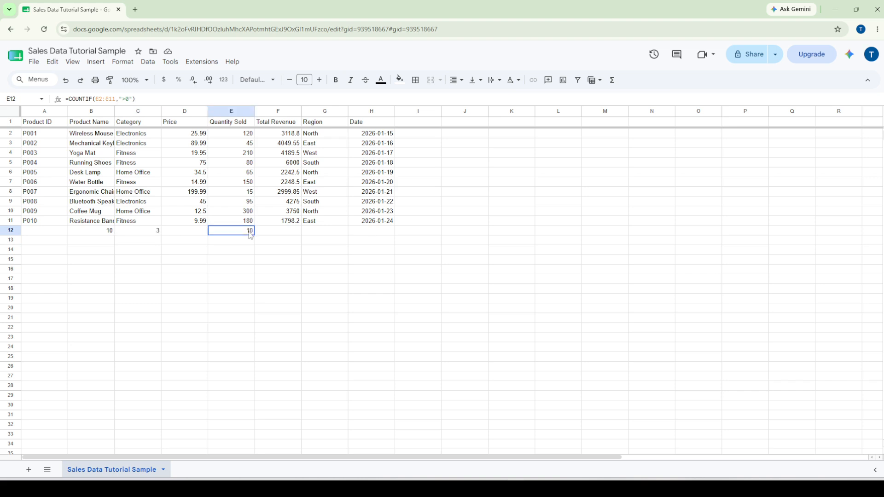
Step: Count the prices above zero in D12 with the formula =COUNTIF(D2:D11,">0")
{"action": "left_click", "coordinate": [204, 235]}
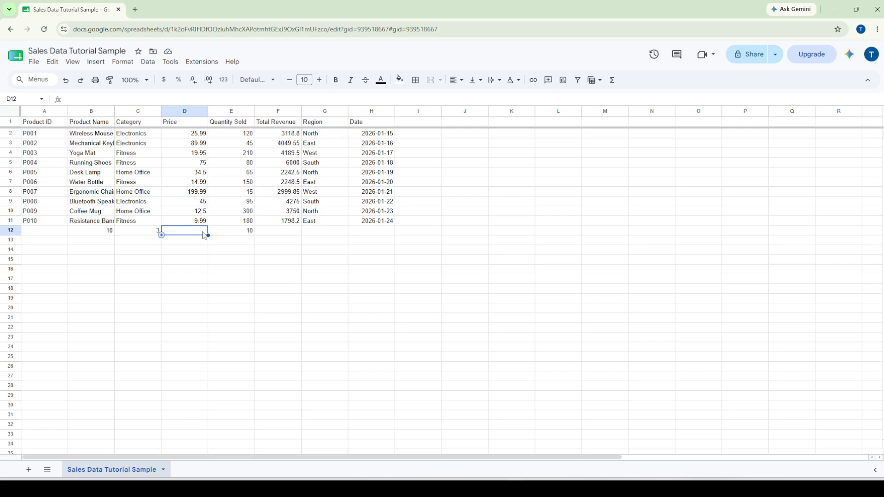
{"action": "type", "text": "="}
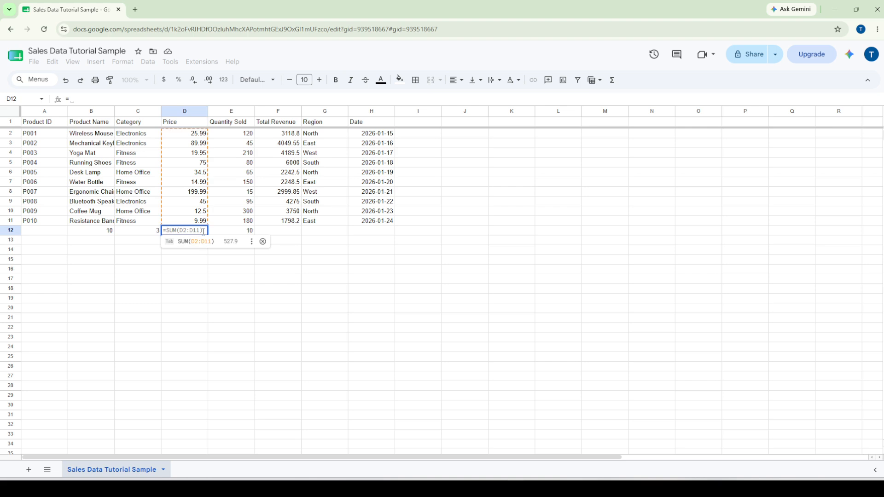
{"action": "type", "text": "Cpi"}
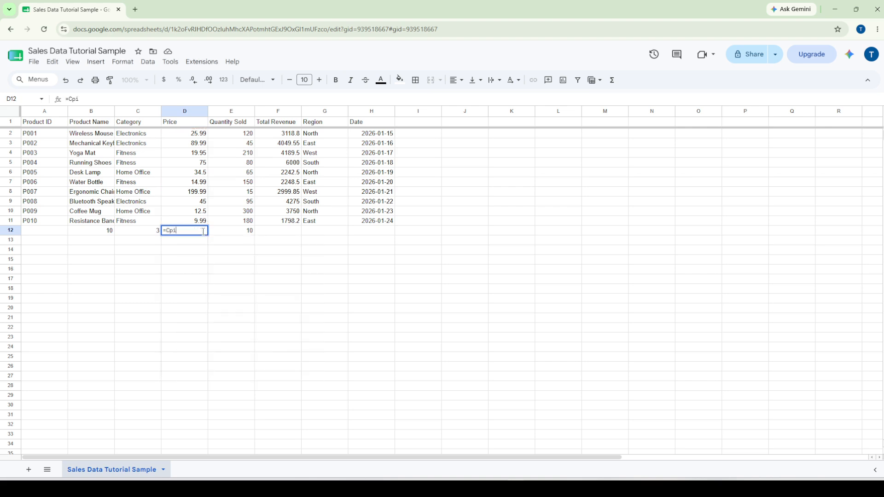
{"action": "key", "text": "BackSpace"}
{"action": "key", "text": "BackSpace"}
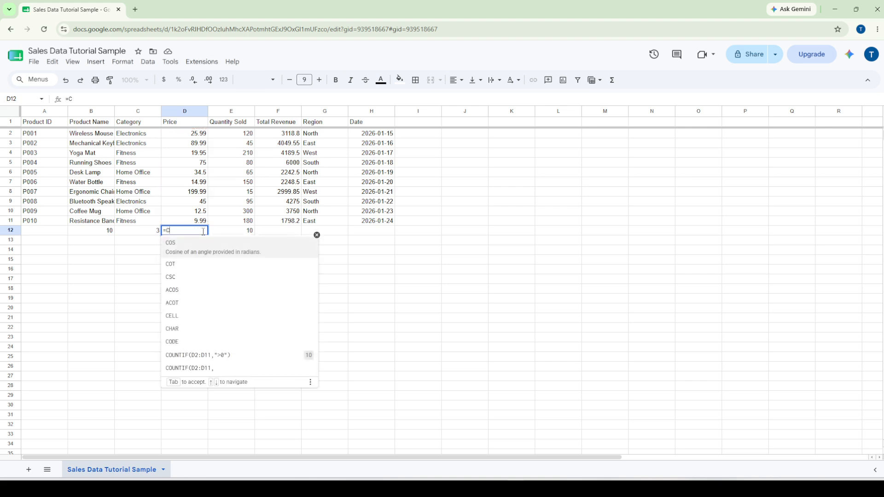
{"action": "type", "text": "ou"}
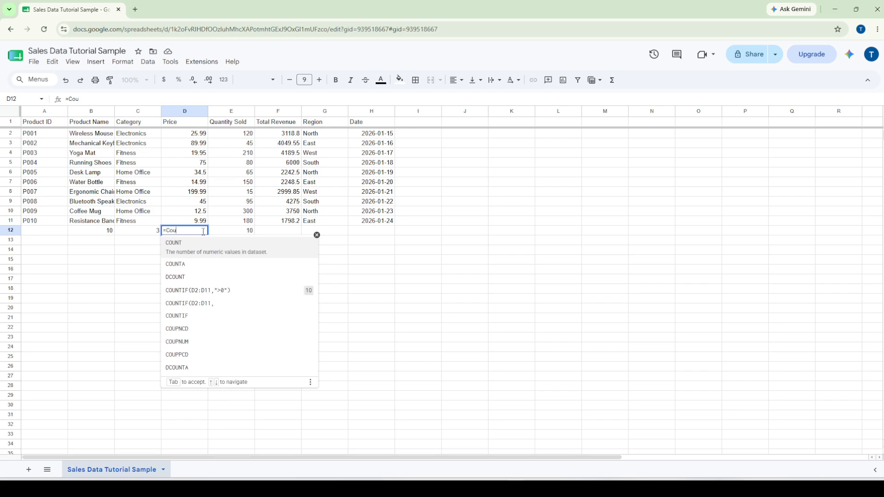
{"action": "type", "text": "ntif(D2:D11,\">0"}
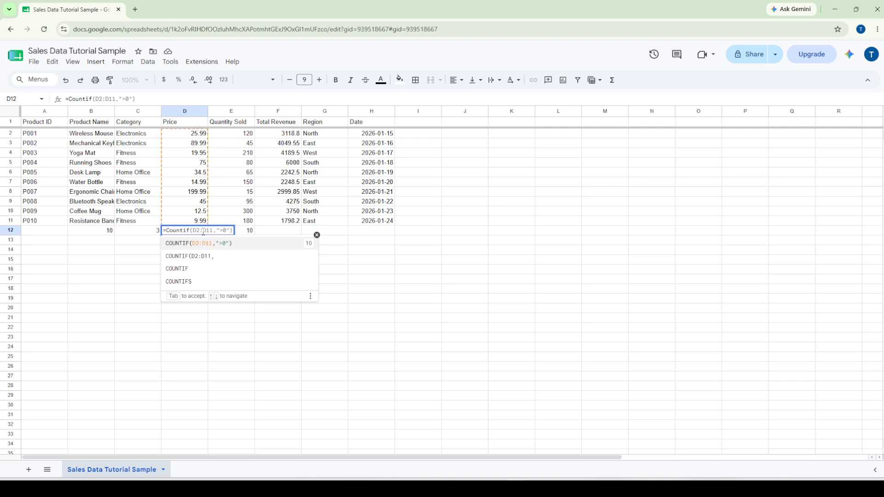
{"action": "left_click", "coordinate": [213, 244]}
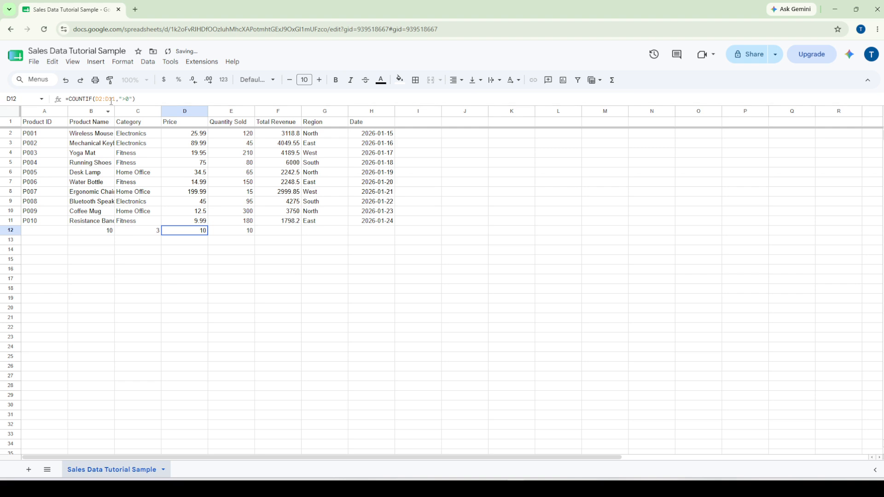
Step: Change the criterion of the COUNTIF formula in D12 to ">50"
{"action": "left_click_drag", "start_coordinate": [146, 100], "coordinate": [65, 100]}
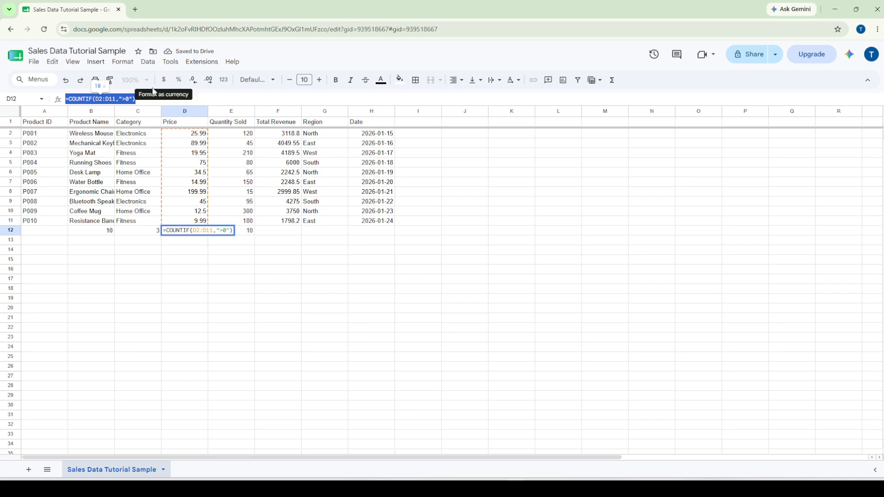
{"action": "left_click", "coordinate": [129, 99]}
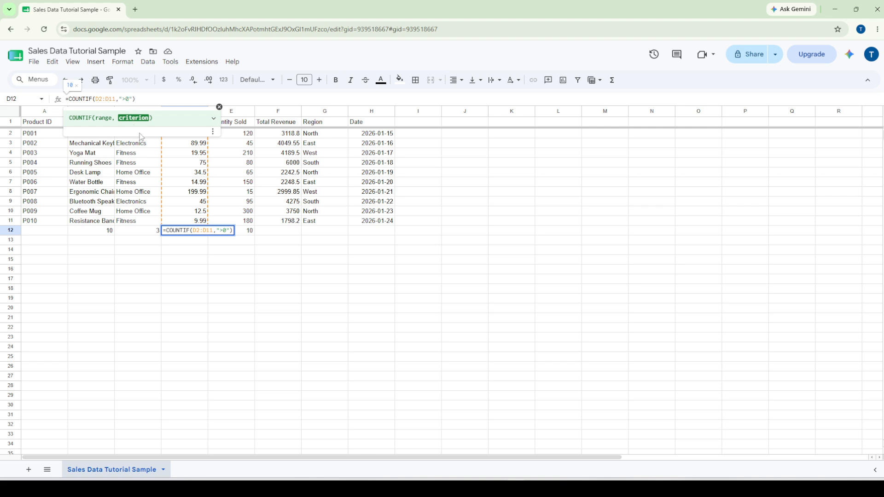
{"action": "key", "text": "BackSpace"}
{"action": "type", "text": "50"}
{"action": "key", "text": "Return"}
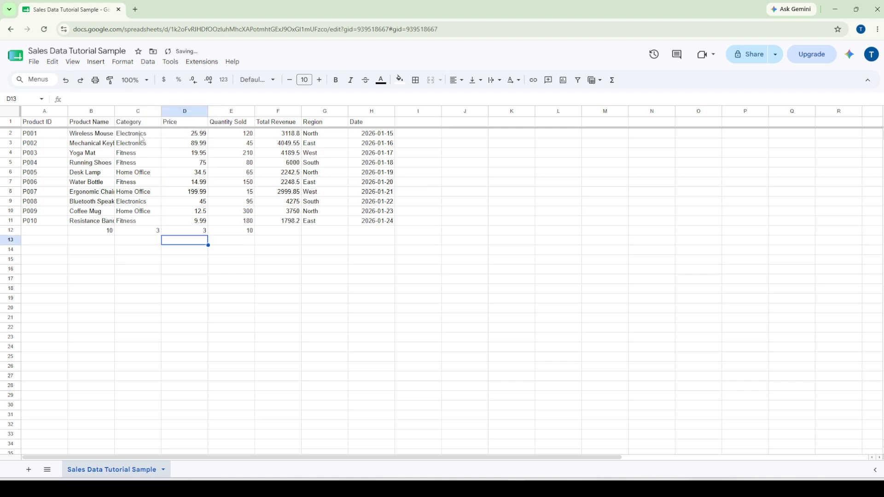
Step: Compare the text criterion in C12's COUNTIF formula with the numeric criterion in D12's formula
{"action": "left_click", "coordinate": [145, 229]}
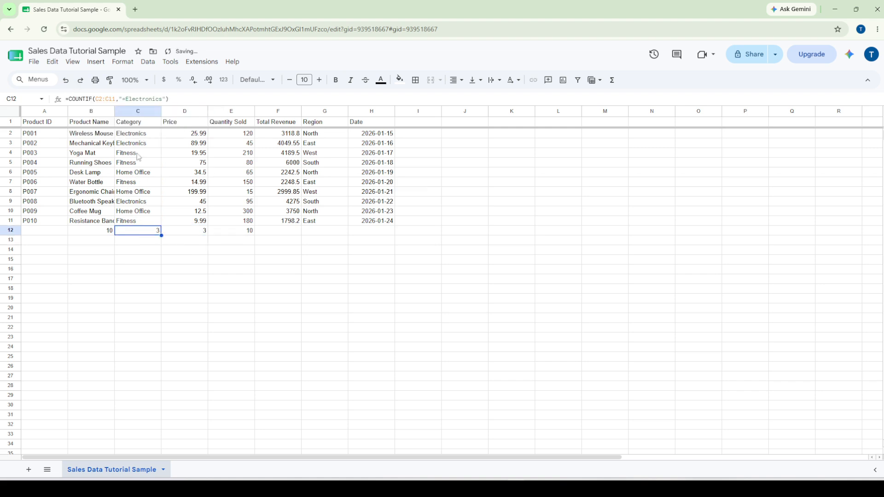
{"action": "left_click_drag", "start_coordinate": [178, 98], "coordinate": [64, 92]}
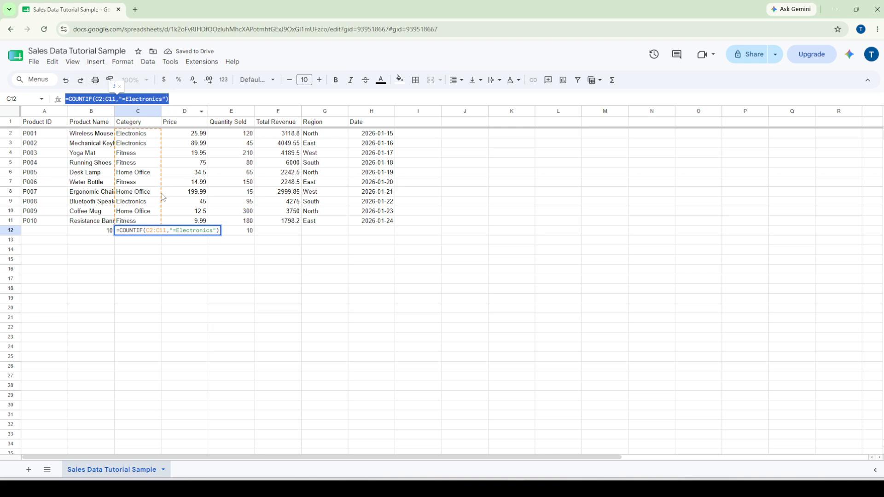
{"action": "left_click", "coordinate": [174, 251]}
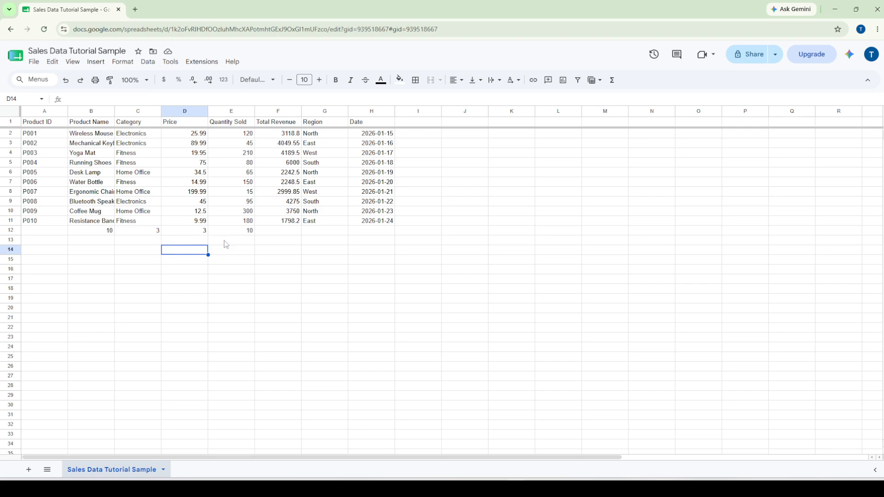
{"action": "left_click", "coordinate": [165, 231]}
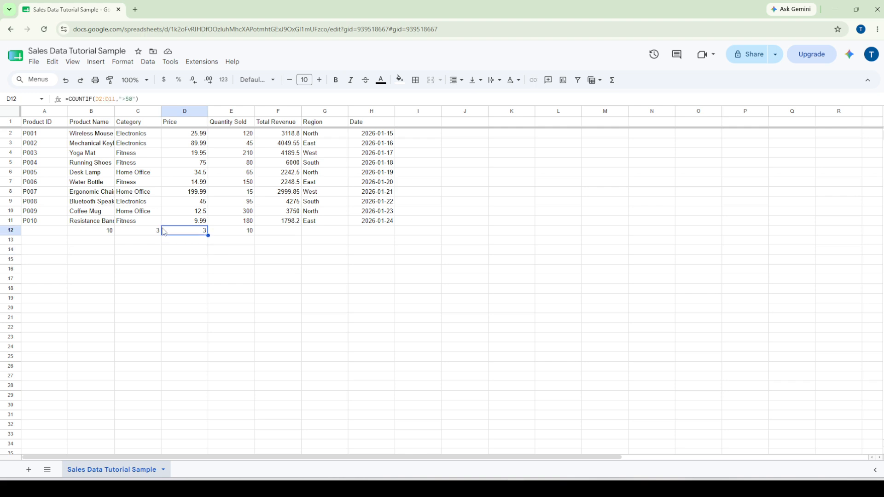
{"action": "left_click_drag", "start_coordinate": [150, 100], "coordinate": [37, 90]}
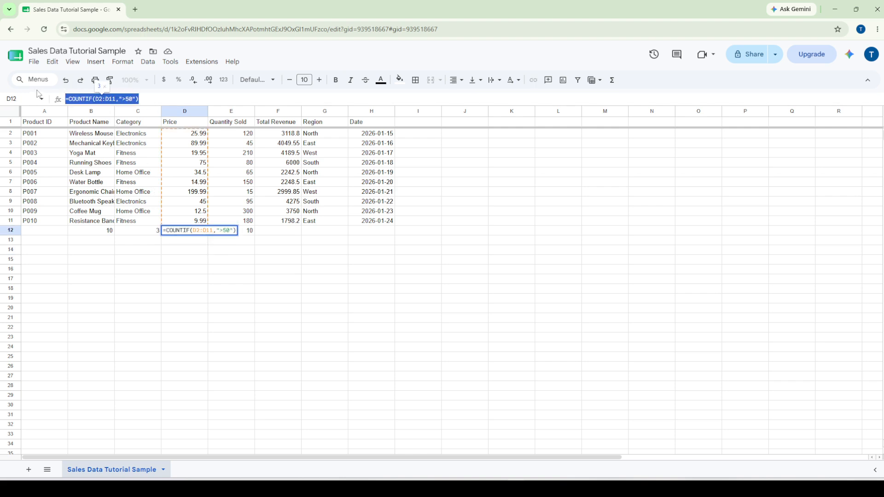
Step: Examine the range and category criterion of the COUNTIF formula in C12
{"action": "left_click", "coordinate": [145, 227]}
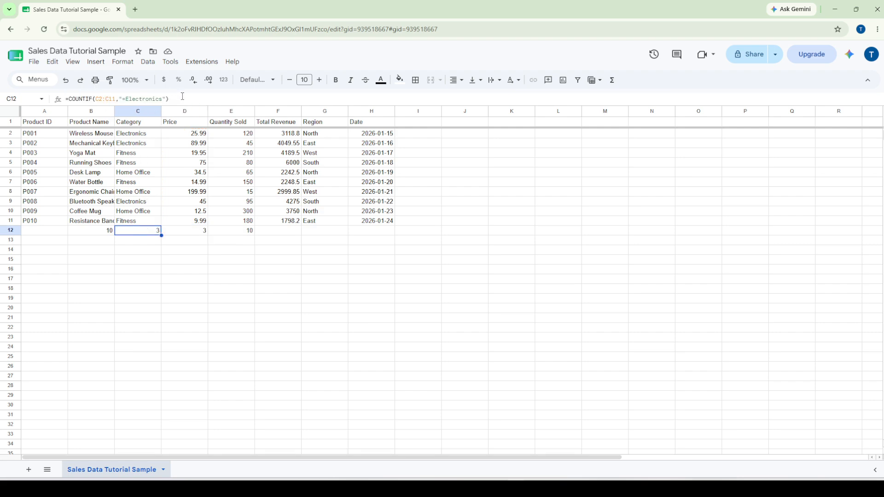
{"action": "left_click_drag", "start_coordinate": [182, 96], "coordinate": [85, 98]}
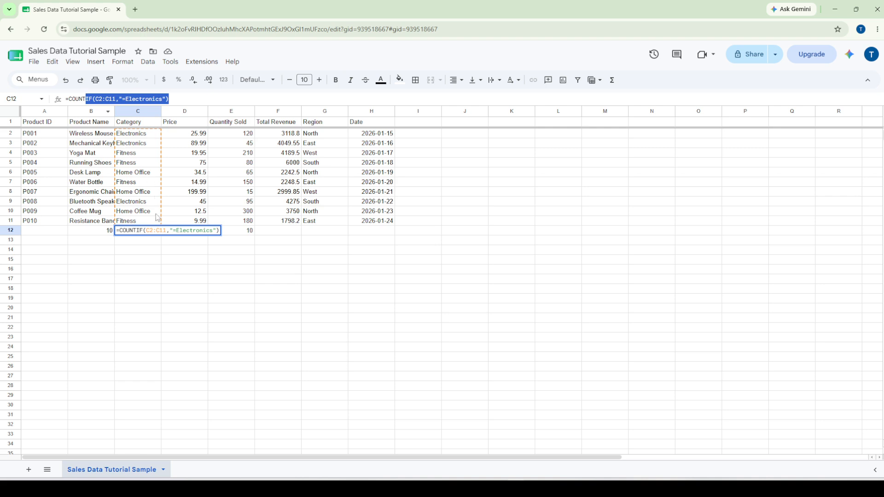
{"action": "left_click", "coordinate": [153, 253]}
Step: Change the criterion of the COUNTIF formula in C12 to "=Home Office"
{"action": "left_click", "coordinate": [148, 233]}
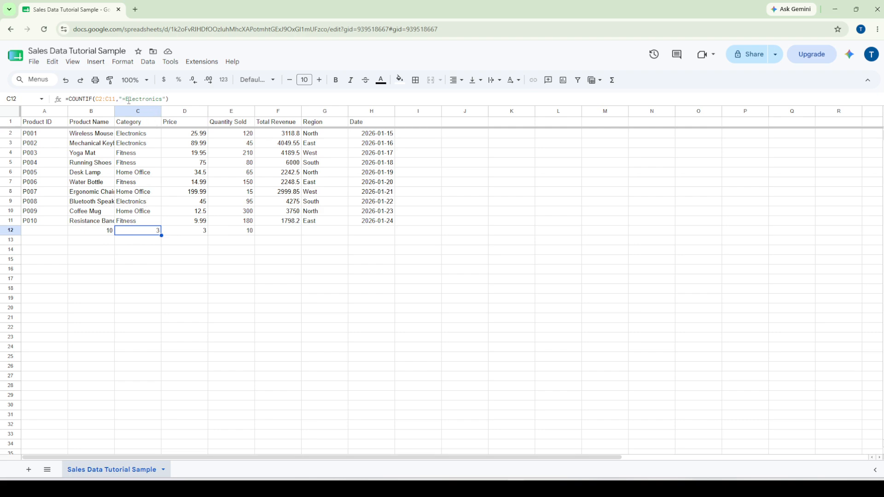
{"action": "left_click_drag", "start_coordinate": [127, 99], "coordinate": [163, 102]}
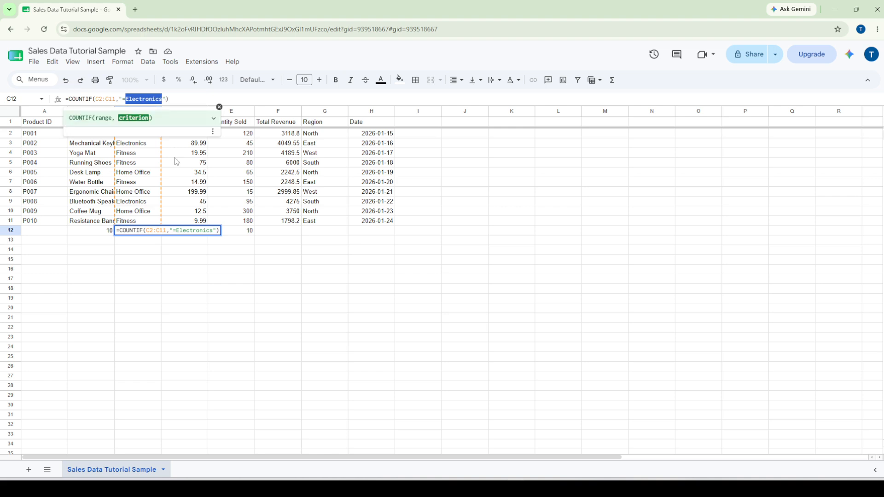
{"action": "type", "text": "Home "}
{"action": "type", "text": "Offic"}
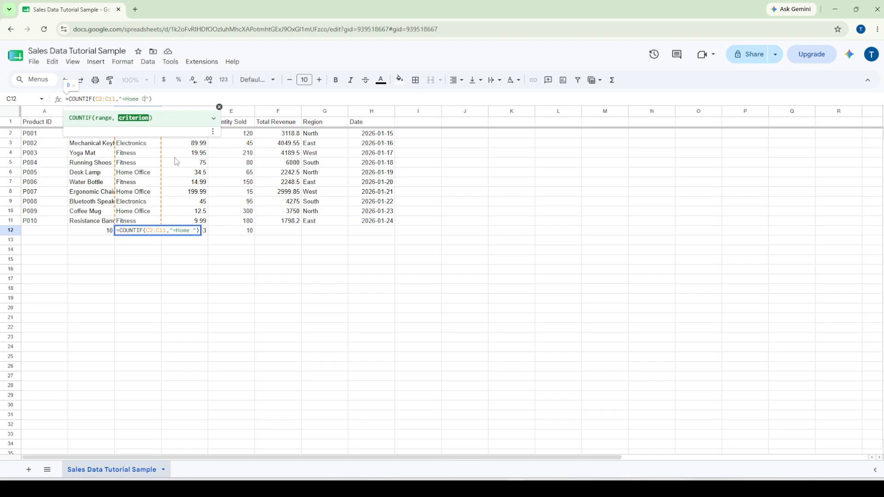
{"action": "type", "text": "ce"}
{"action": "key", "text": "BackSpace"}
{"action": "key", "text": "BackSpace"}
{"action": "type", "text": "e"}
{"action": "key", "text": "Return"}
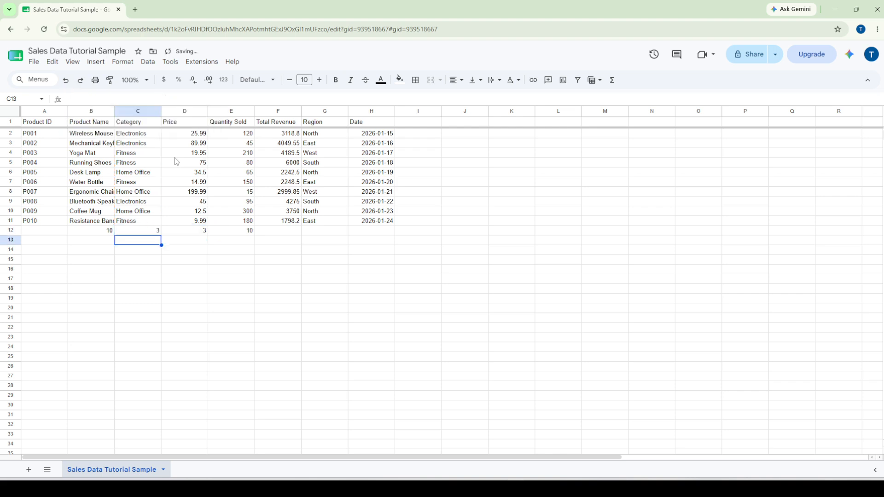
Step: Check the edited COUNTIF formula in C12 against the Category column
{"action": "left_click", "coordinate": [151, 269]}
{"action": "left_click", "coordinate": [149, 235]}
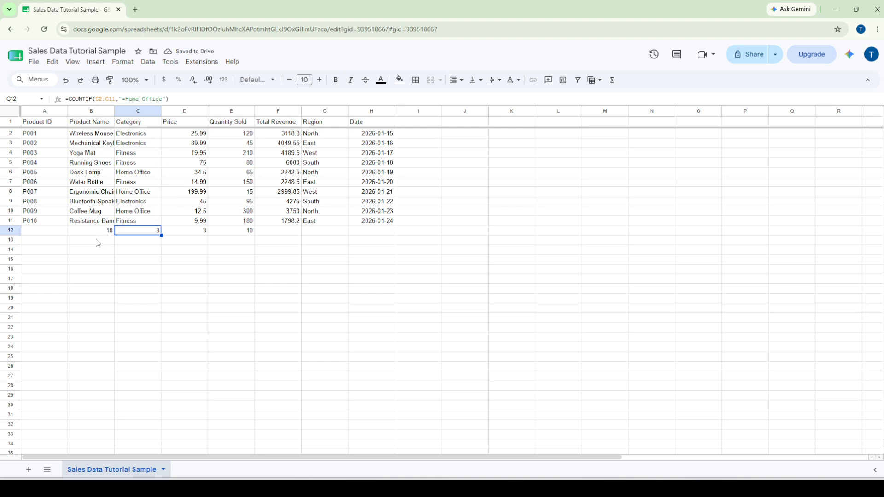
{"action": "left_click", "coordinate": [211, 266]}
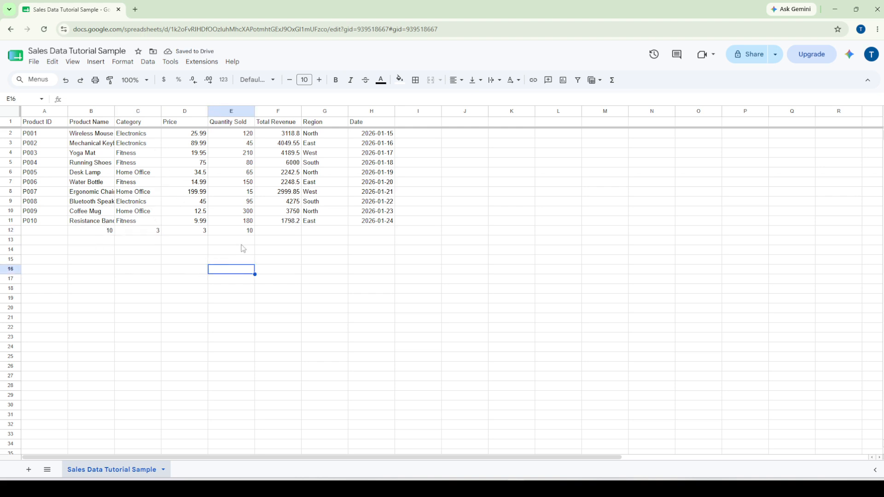